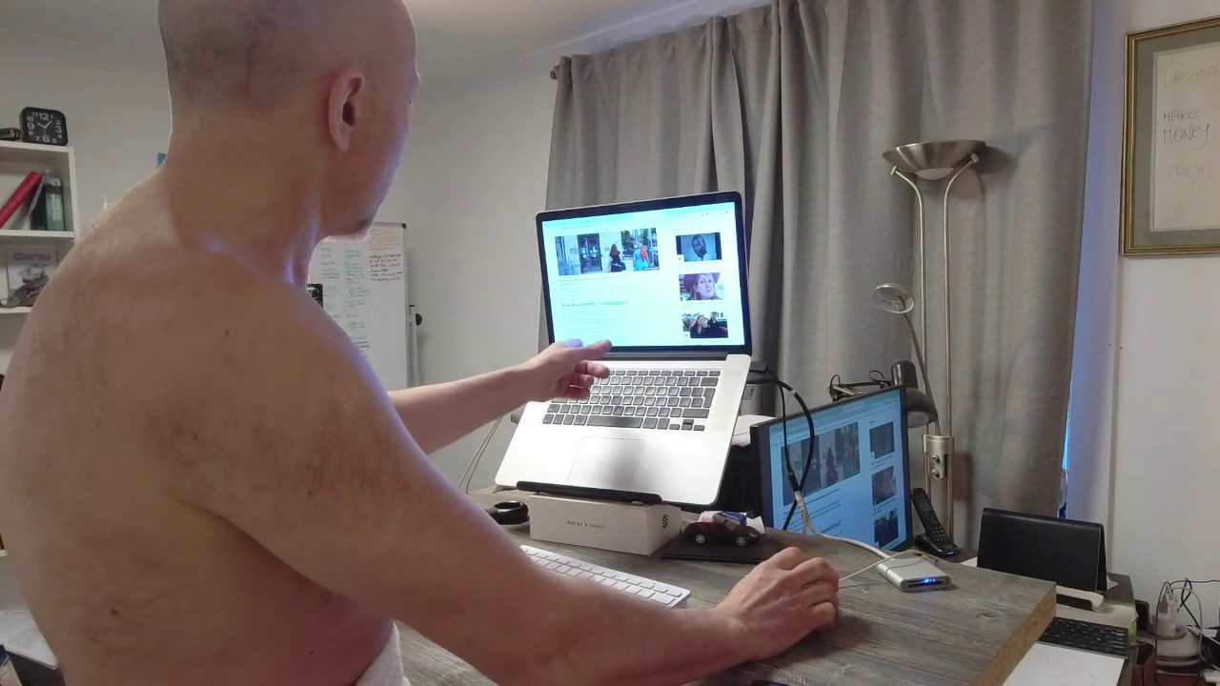
pyautogui.scroll(-5, 639, 281)
pyautogui.scroll(-4, 639, 282)
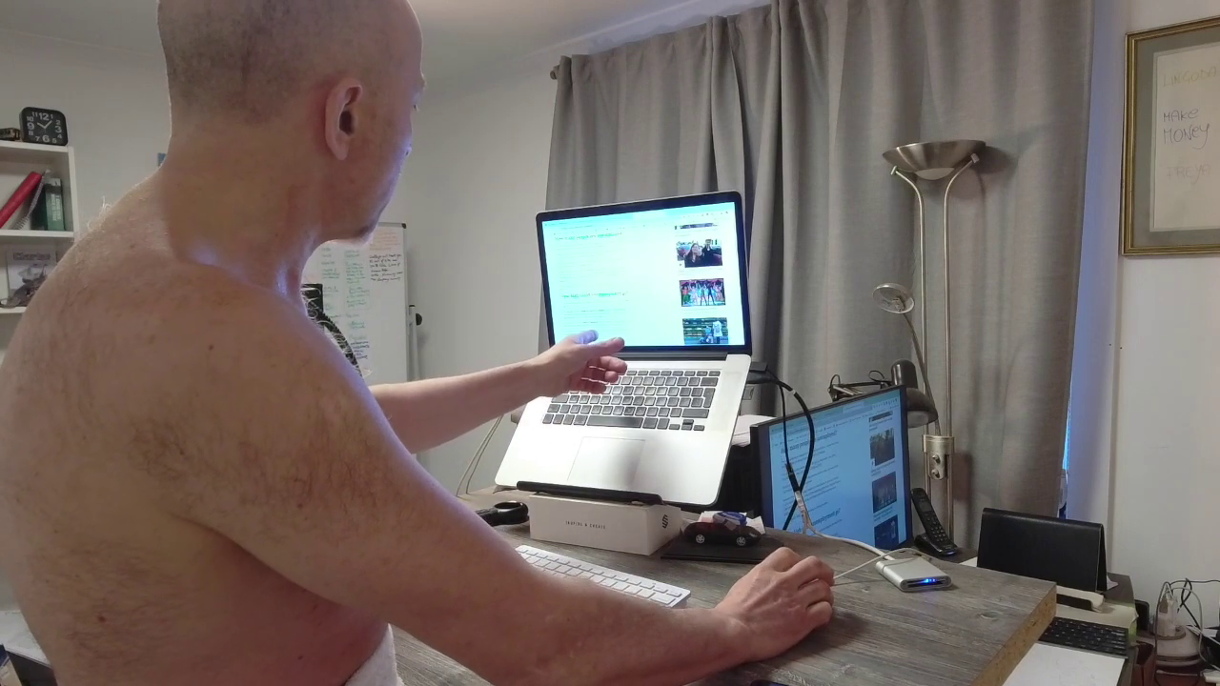